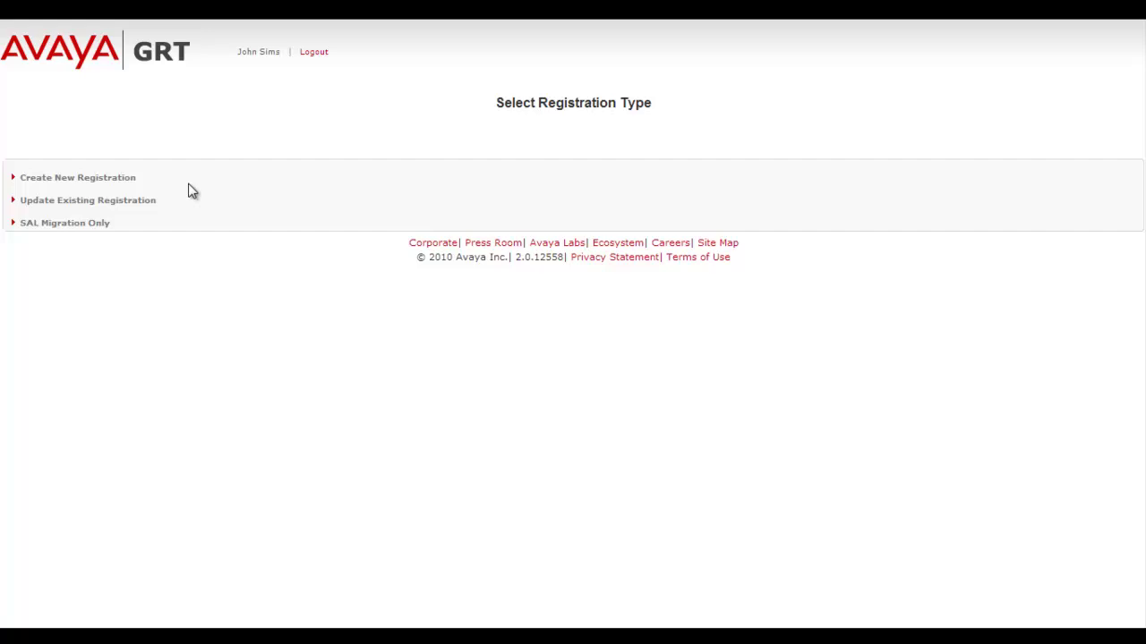
# - Start a new registration for the end customer's Sold To number as BusinessPartner, continuing with a new request instead of the existing one
pyautogui.click(130, 180)
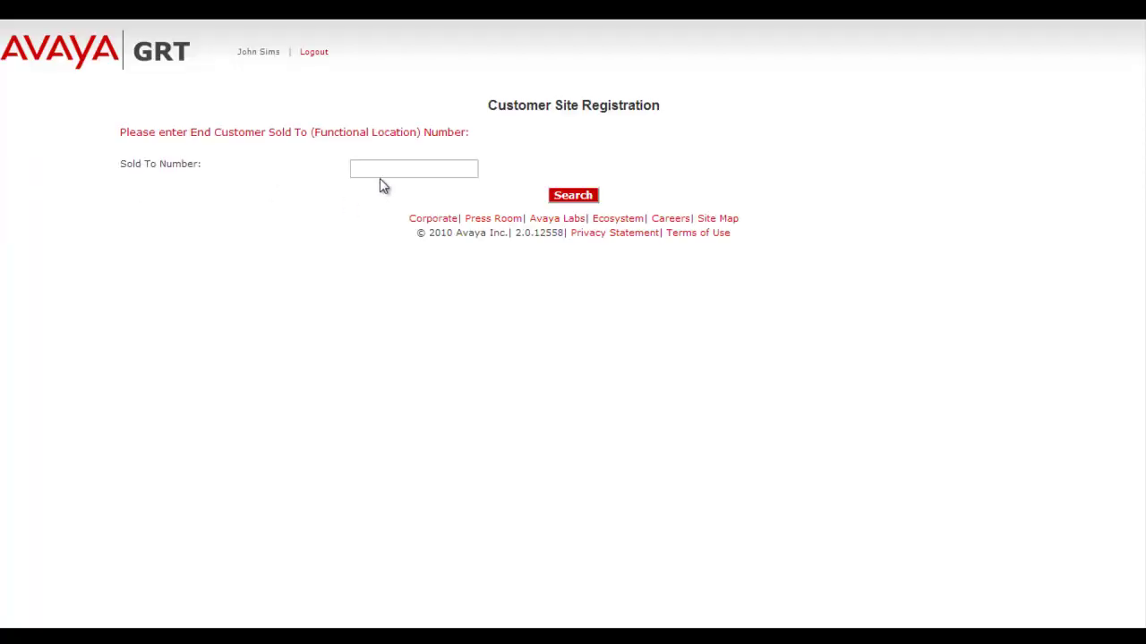
pyautogui.click(380, 171)
pyautogui.write('00')
pyautogui.press('Down')
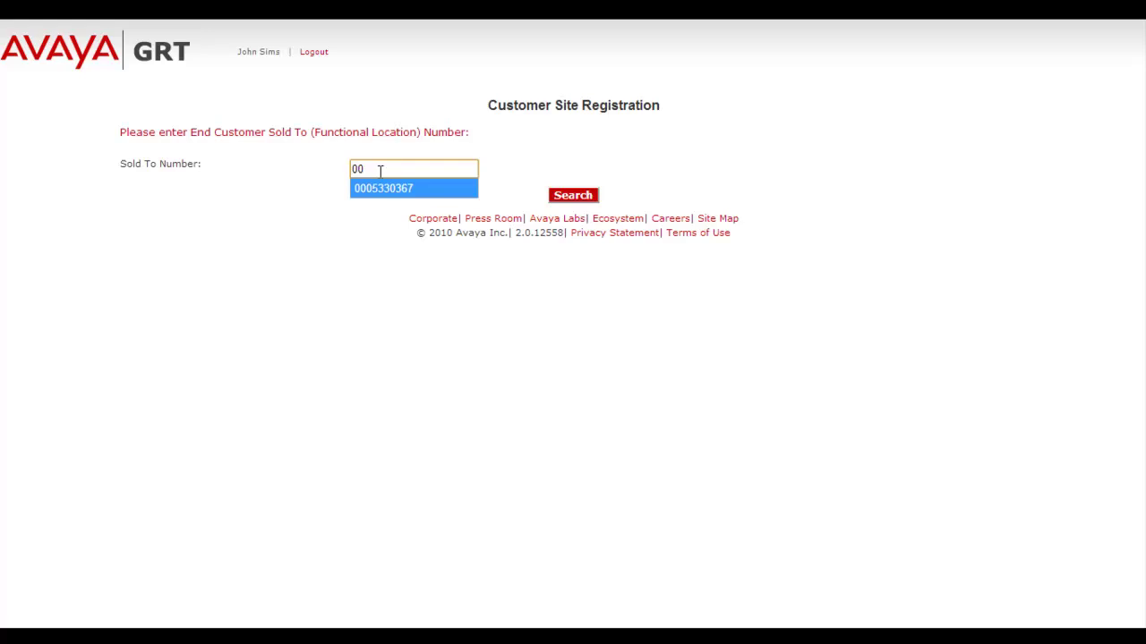
pyautogui.press('Return')
pyautogui.click(563, 197)
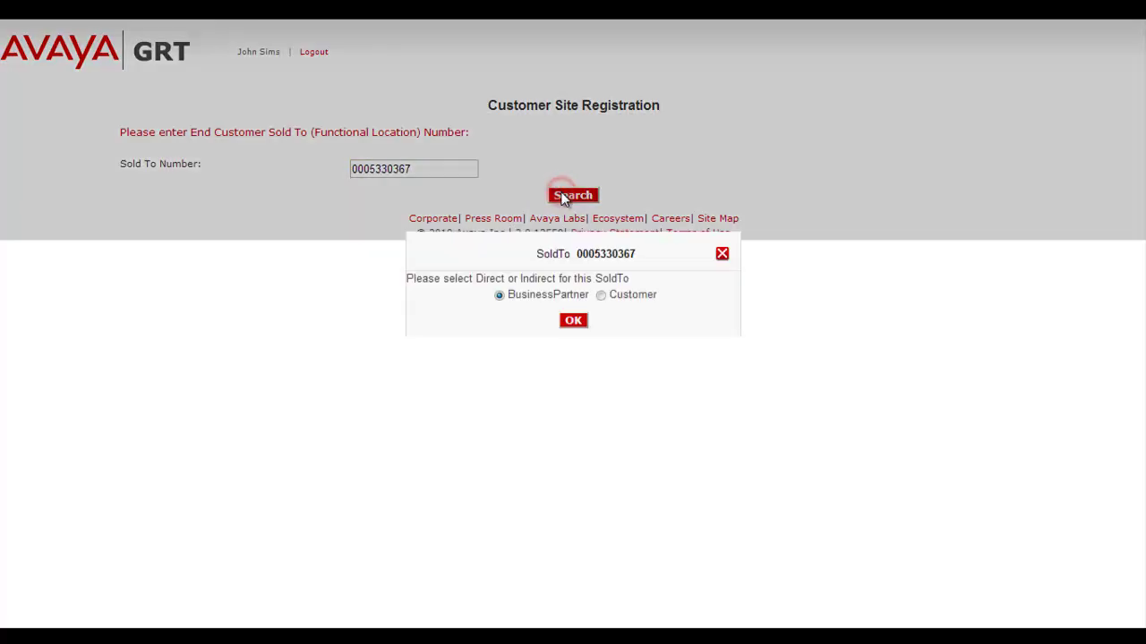
pyautogui.click(572, 322)
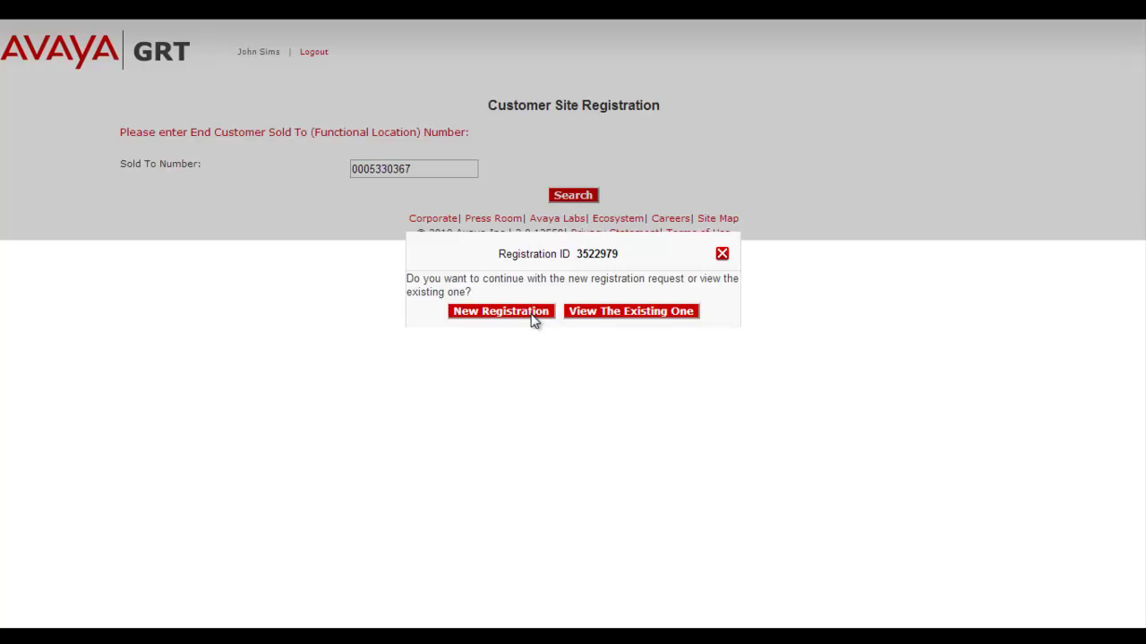
pyautogui.click(530, 313)
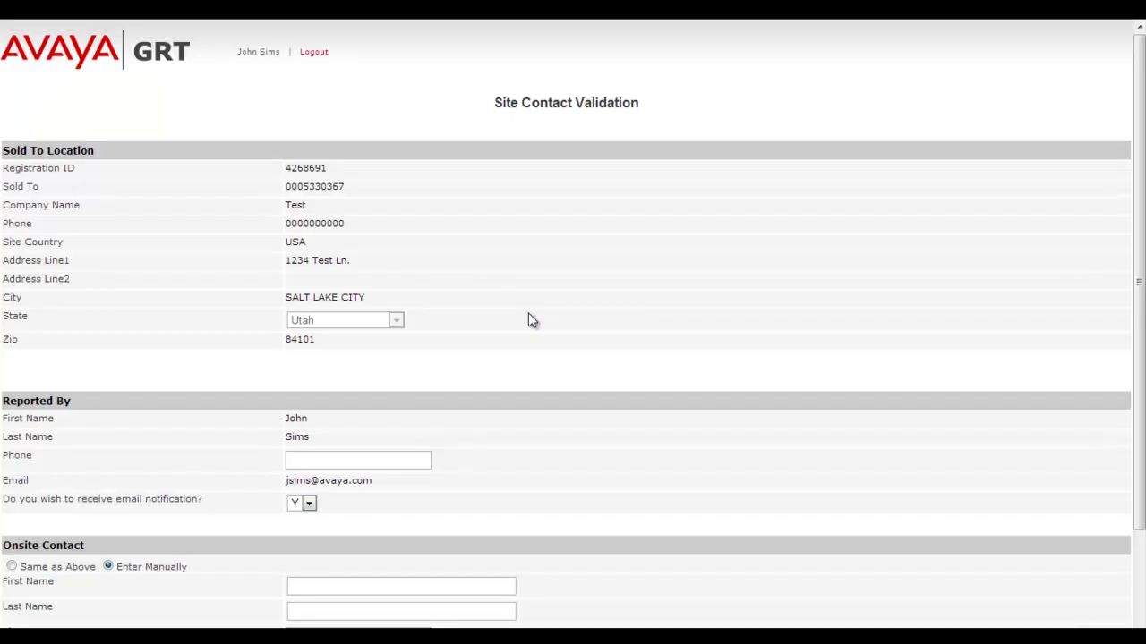
# - Enter the reporter's phone number under Reported By and set the onsite contact to Same as Above
pyautogui.click(1139, 238)
pyautogui.moveTo(1139, 238); pyautogui.dragTo(1118, 391)
pyautogui.click(301, 307)
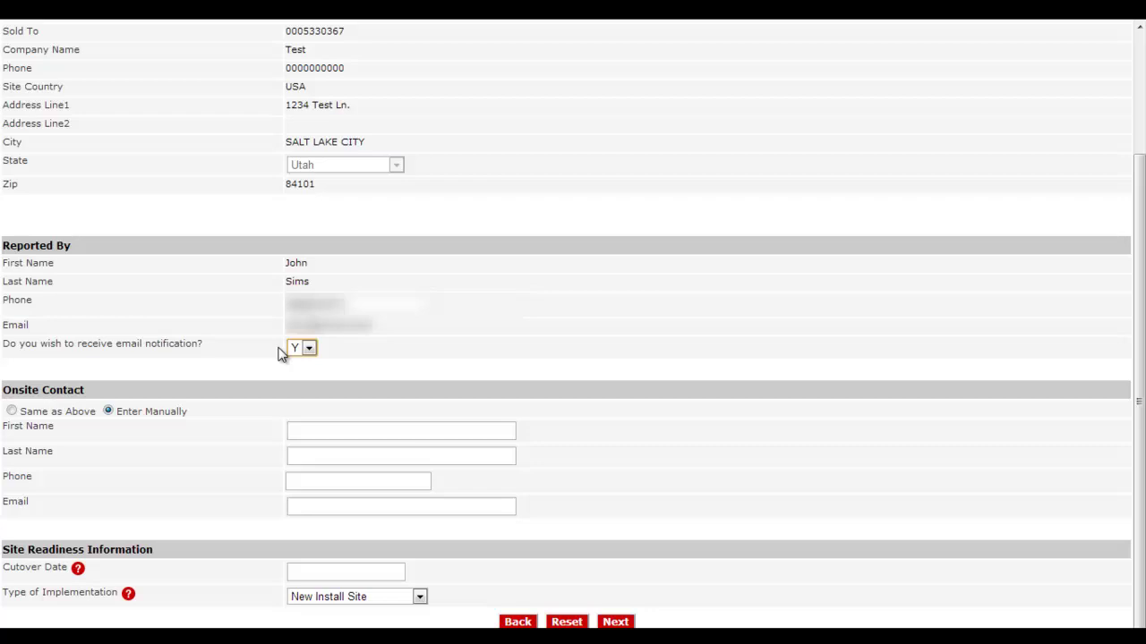
pyautogui.click(11, 411)
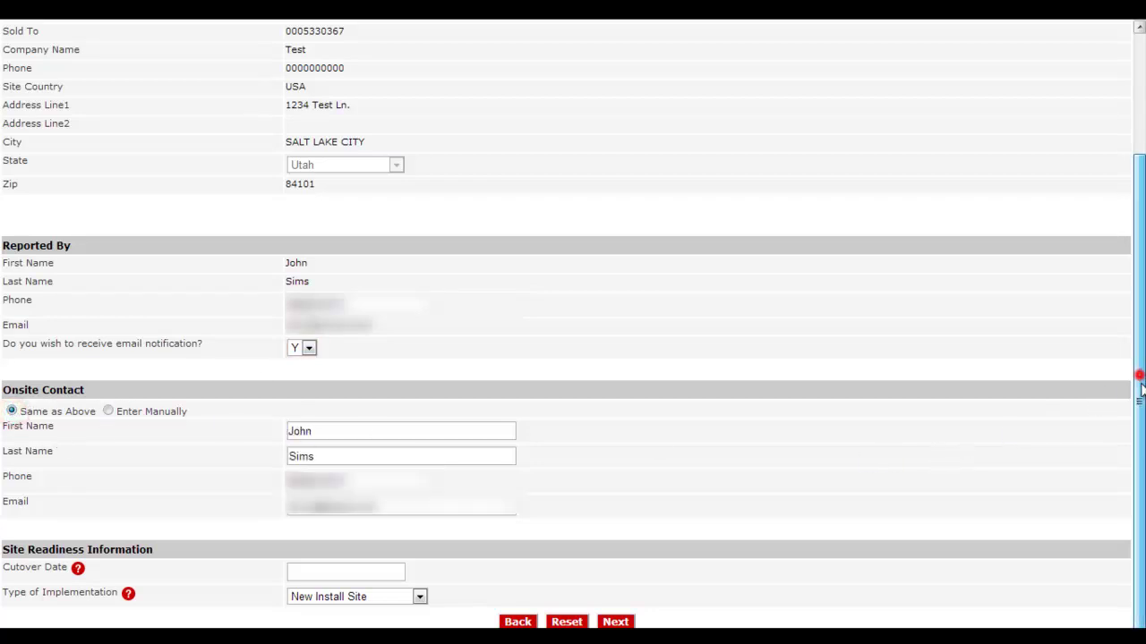
# - Set the cutover date to 02/22/2013 and the implementation type to IPO Install 8.1 or greater, and proceed to the company information
pyautogui.click(295, 573)
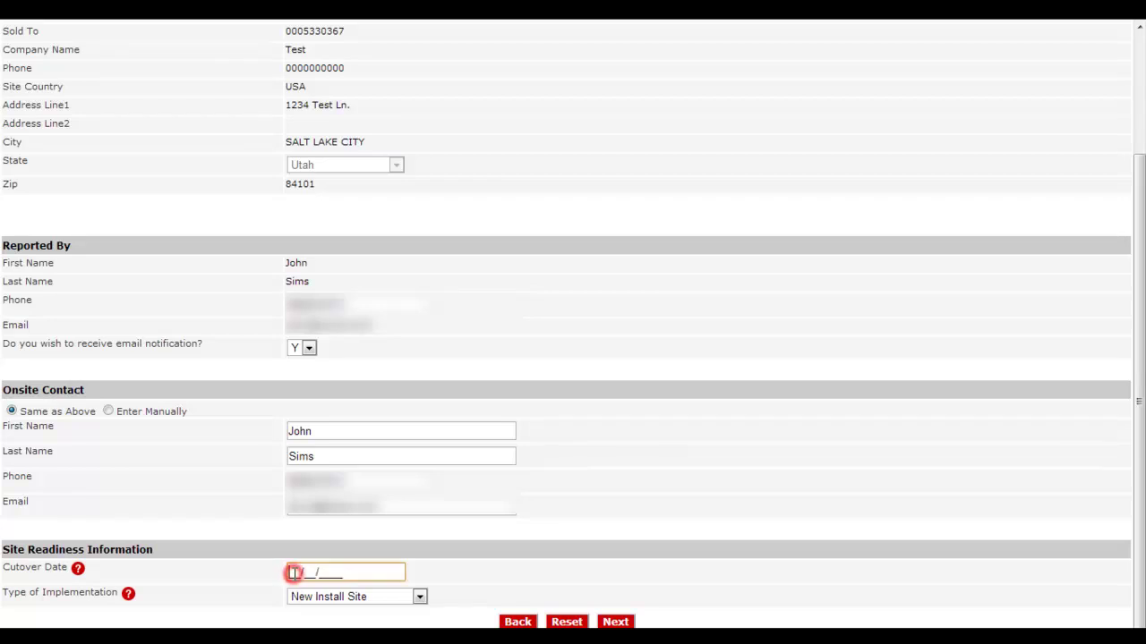
pyautogui.write('02/22/2013')
pyautogui.click(333, 600)
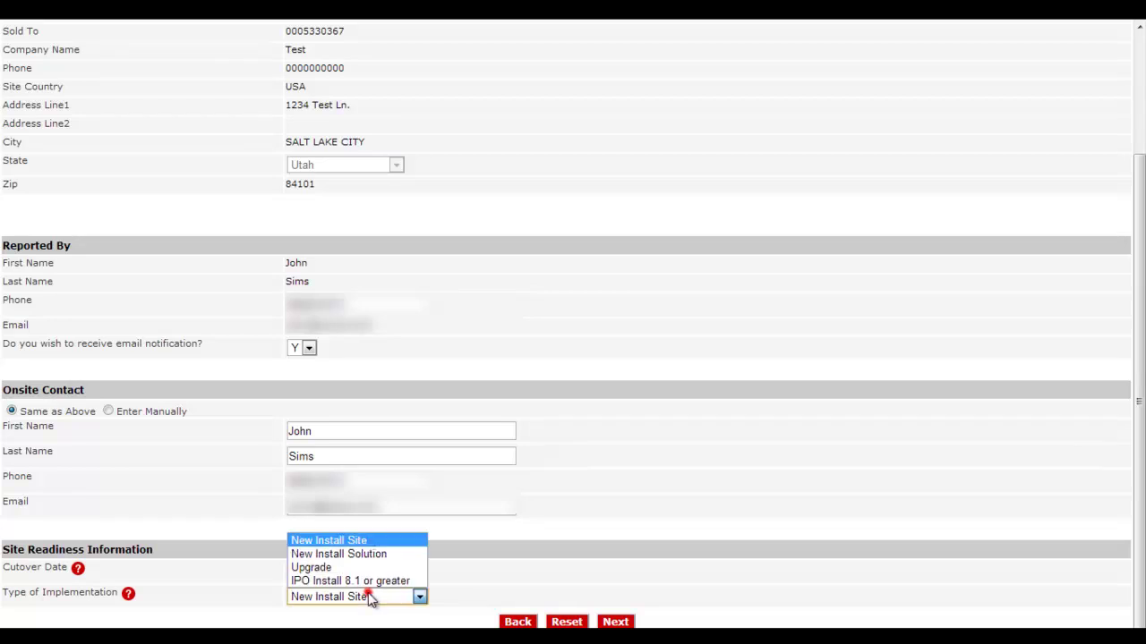
pyautogui.click(371, 582)
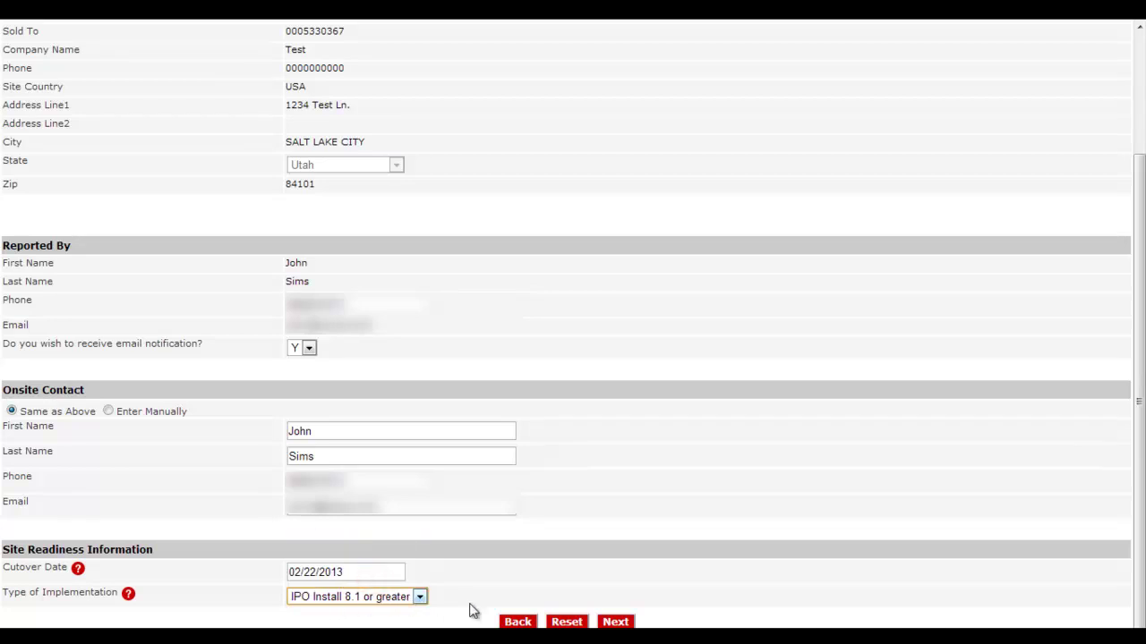
pyautogui.click(614, 622)
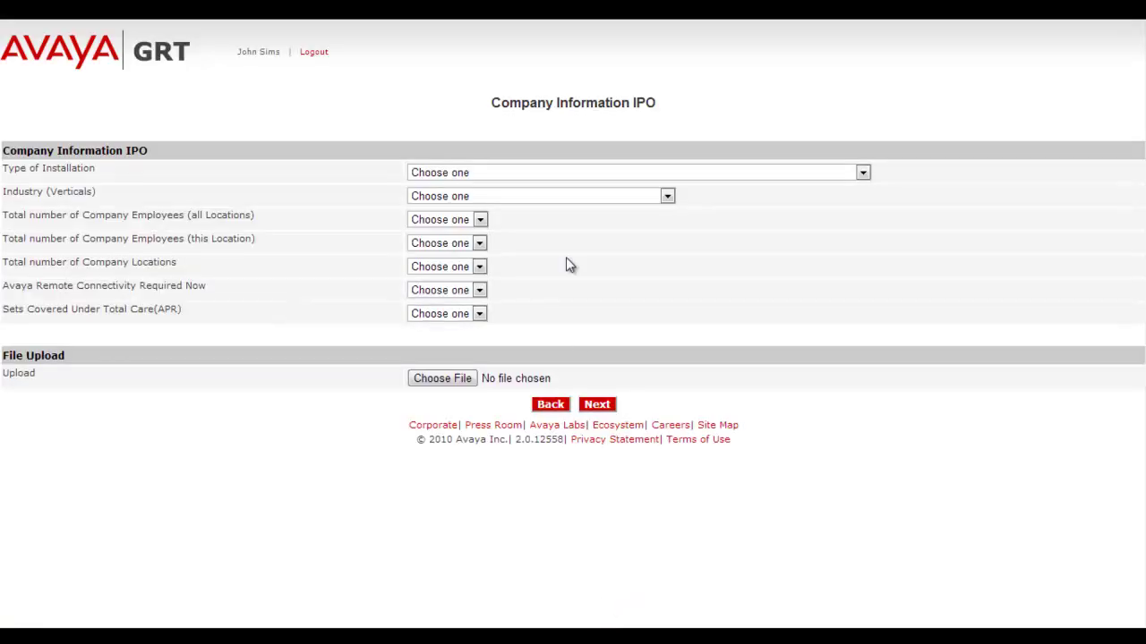
# - Set the installation type to New IP Office installation (existing location, replacing a non-Avaya communication solution) and the industry to Agriculture, Construction and Mining
pyautogui.click(508, 172)
pyautogui.press('Down')
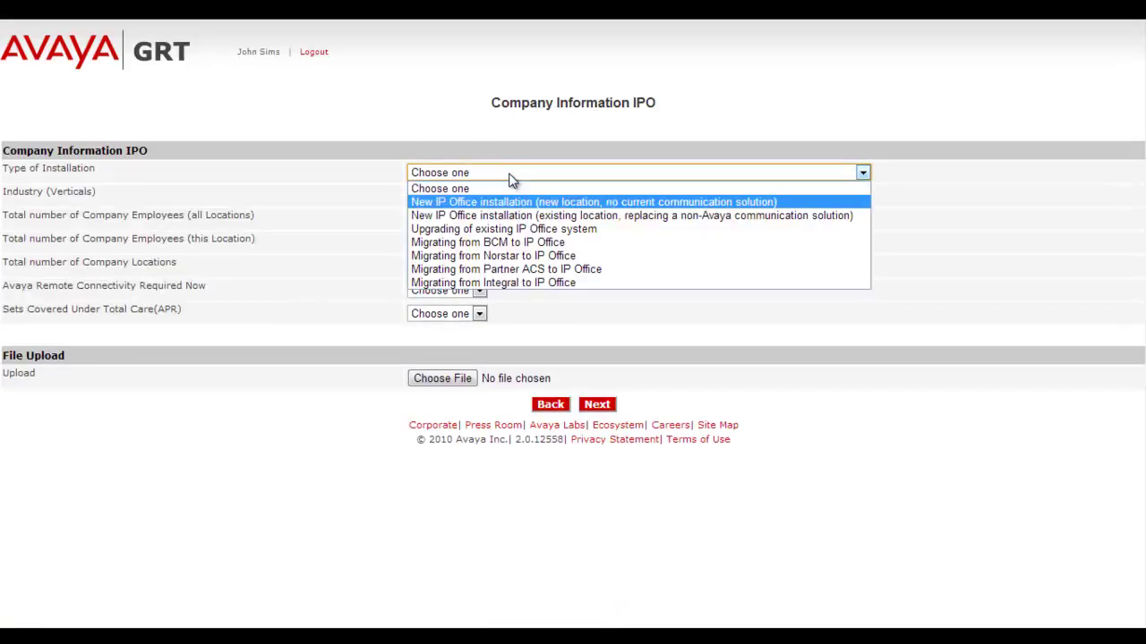
pyautogui.press('Down')
pyautogui.press('Return')
pyautogui.press('Tab')
pyautogui.press('Down')
# - Set the company employees to 1-19 for both all locations and this location, and the number of company locations to 1
pyautogui.press('Tab')
pyautogui.press('Down')
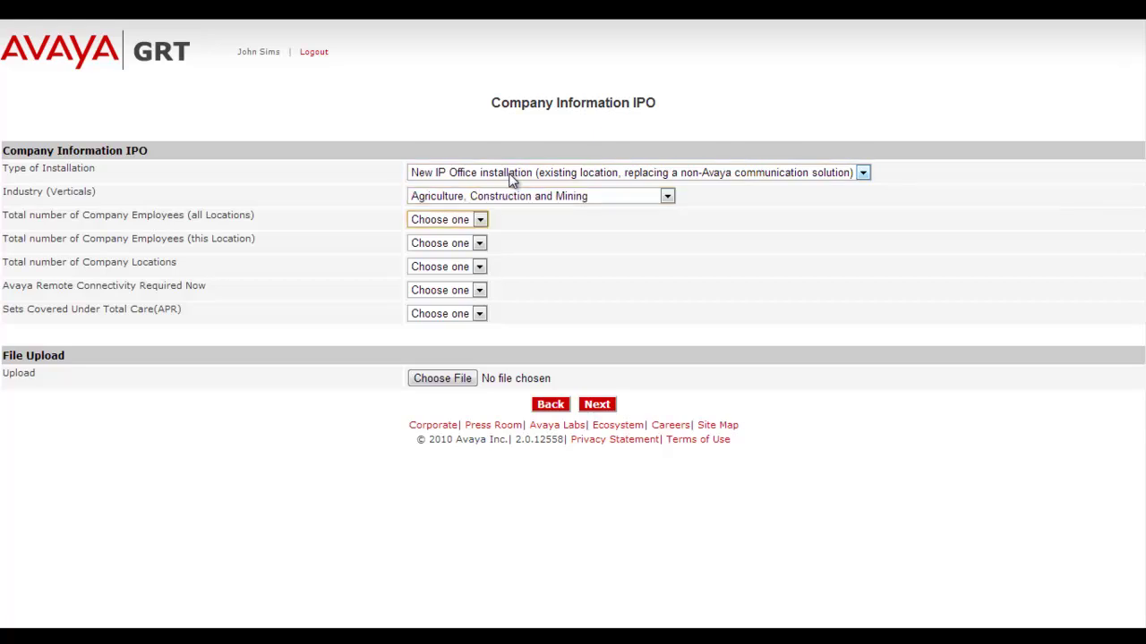
pyautogui.press('Tab')
pyautogui.press('Down')
pyautogui.press('Tab')
pyautogui.press('Down')
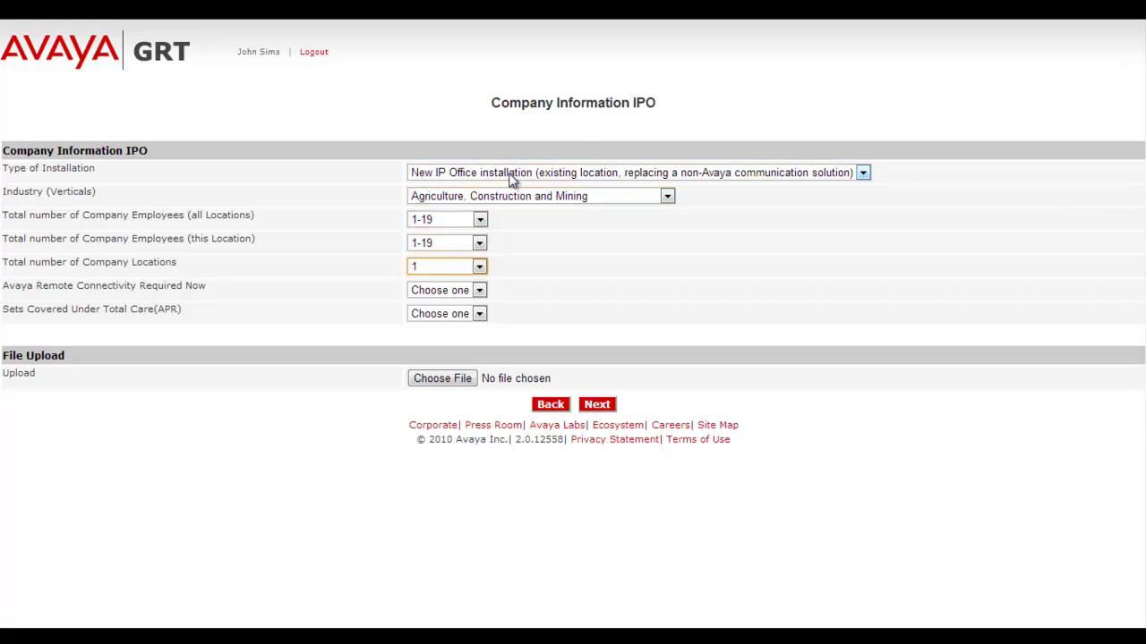
# - Set Avaya Remote Connectivity Required Now to Yes and Sets Covered Under Total Care (APR) to No
pyautogui.press('Tab')
pyautogui.click(478, 290)
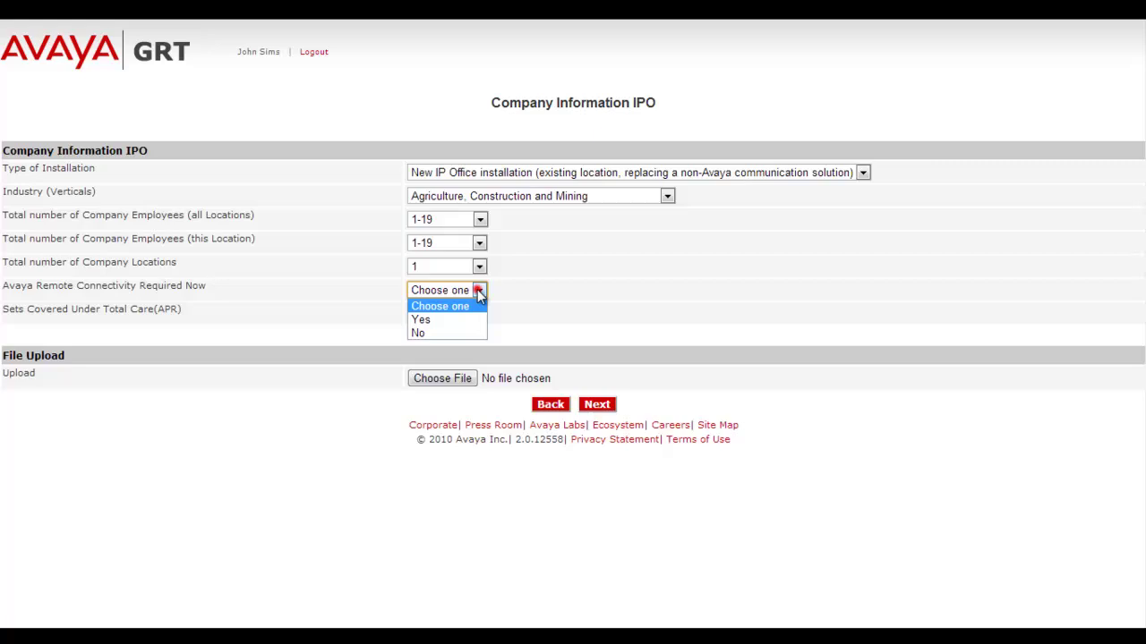
pyautogui.click(438, 322)
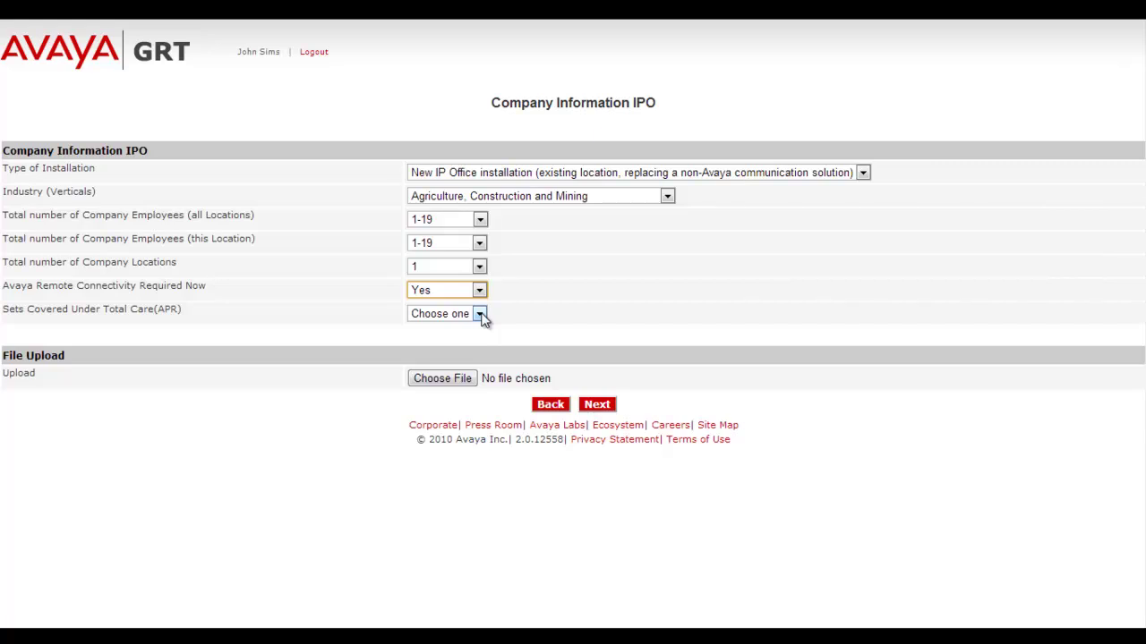
pyautogui.click(480, 314)
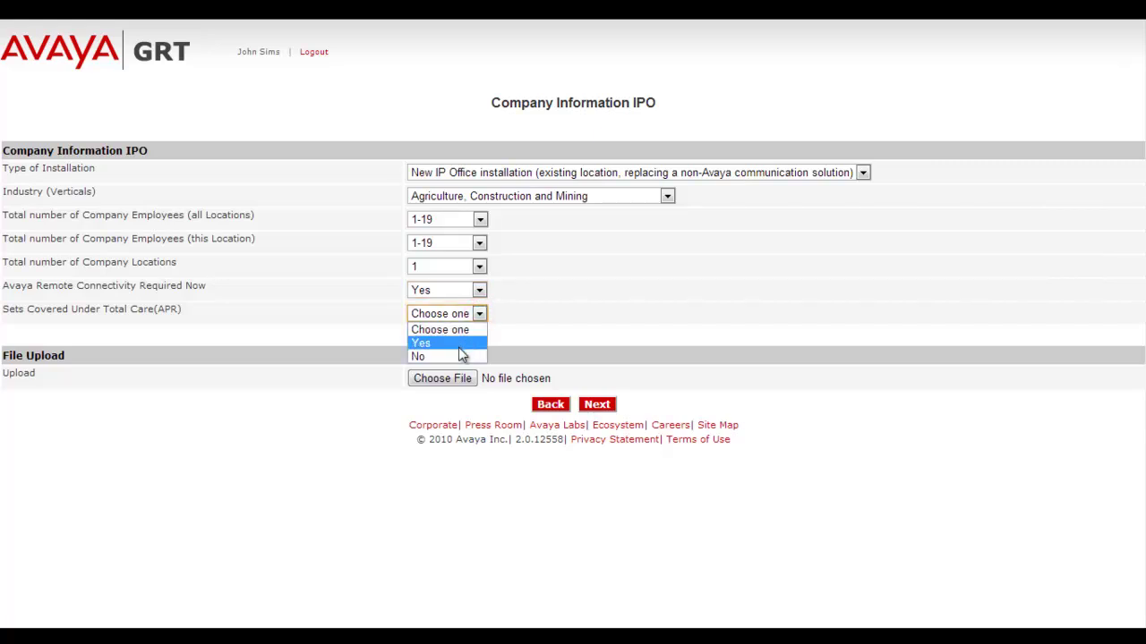
pyautogui.click(458, 351)
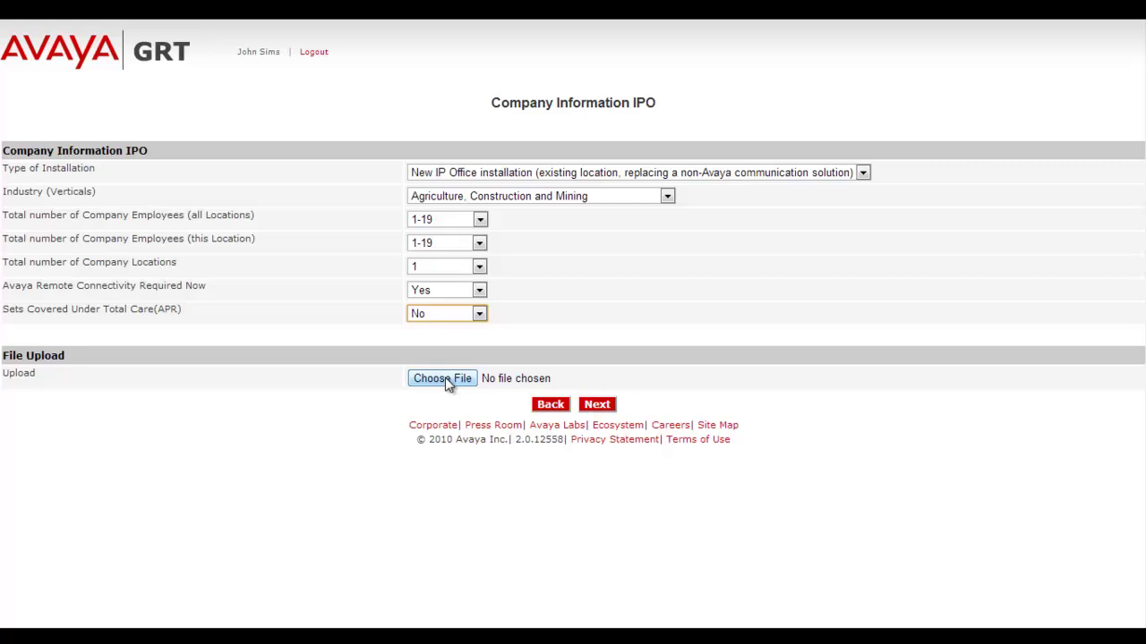
# - Attach the inventory.xml file to the registration and proceed to the install base creation
pyautogui.click(447, 380)
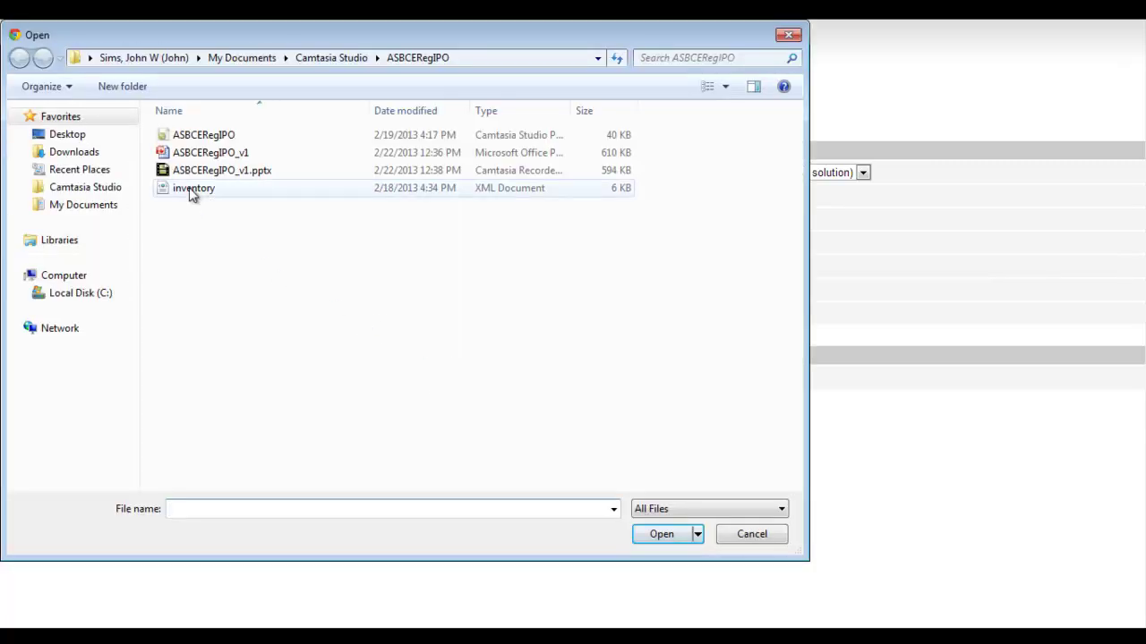
pyautogui.doubleClick(190, 191)
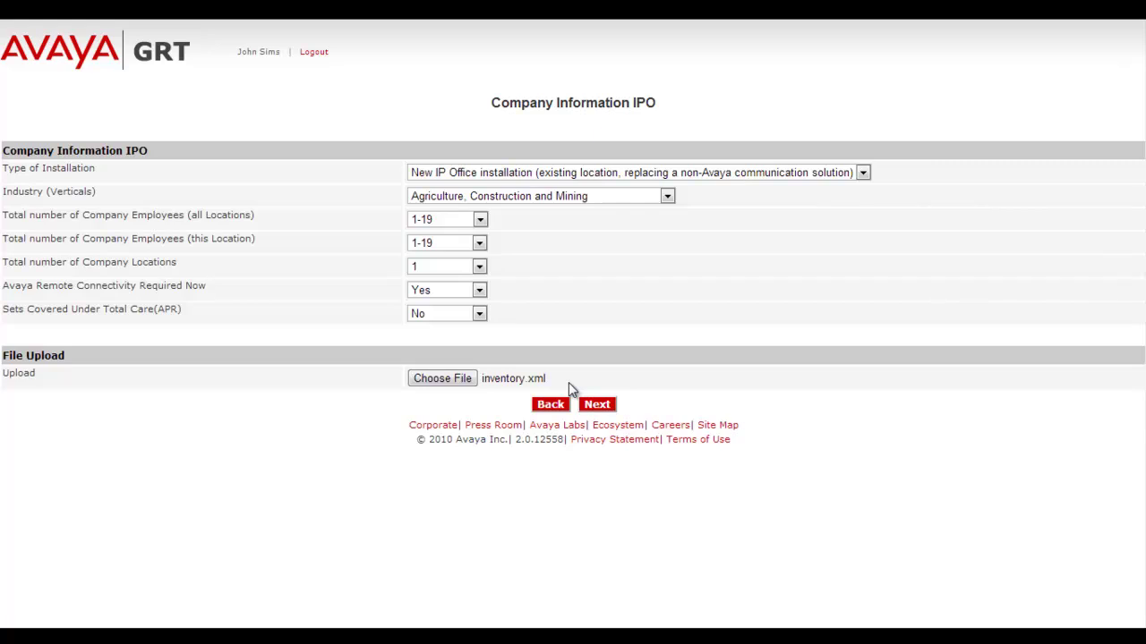
pyautogui.click(600, 404)
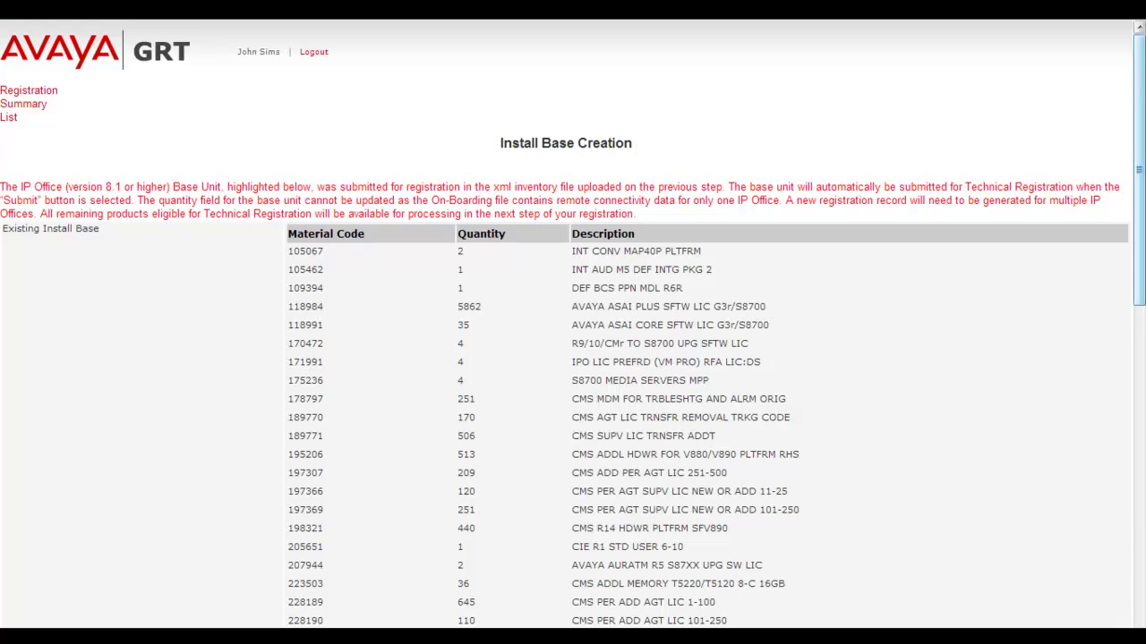
# - Manually add material code 273793 with quantity 1 to the material entries, and submit the registration with confirmation
pyautogui.click(1141, 260)
pyautogui.moveTo(1142, 320); pyautogui.dragTo(1141, 617)
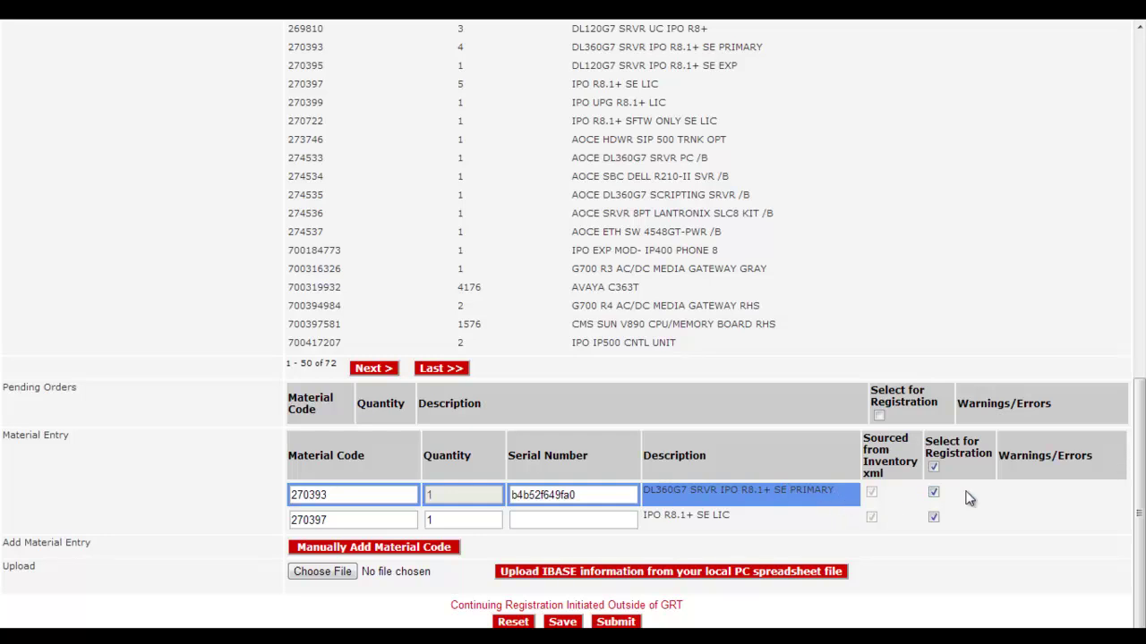
pyautogui.click(455, 547)
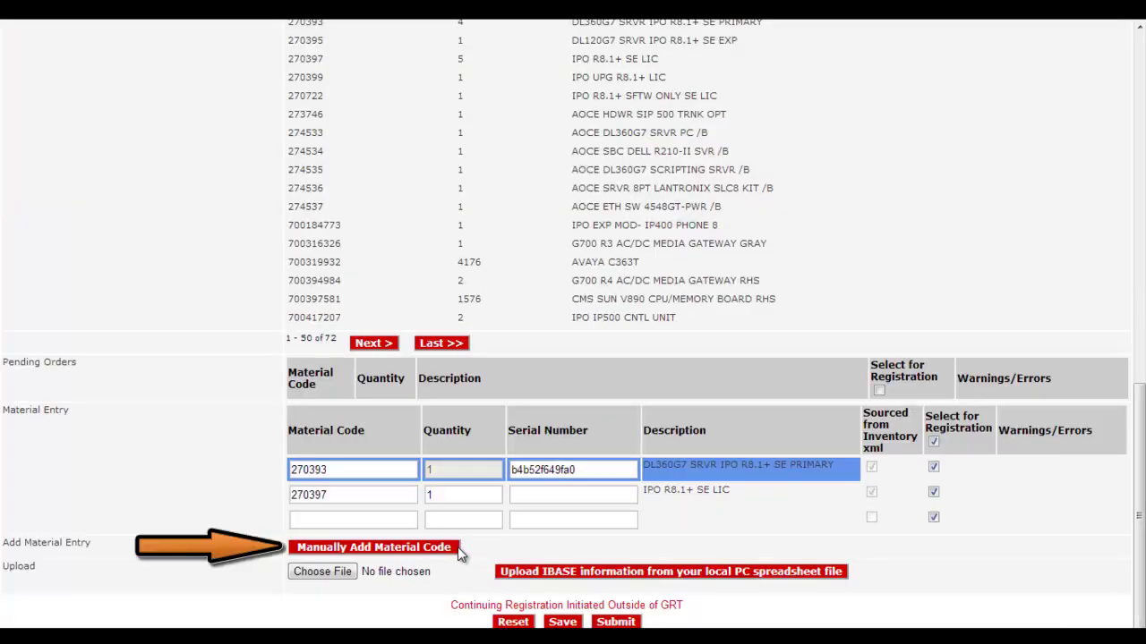
pyautogui.click(327, 517)
pyautogui.write('273')
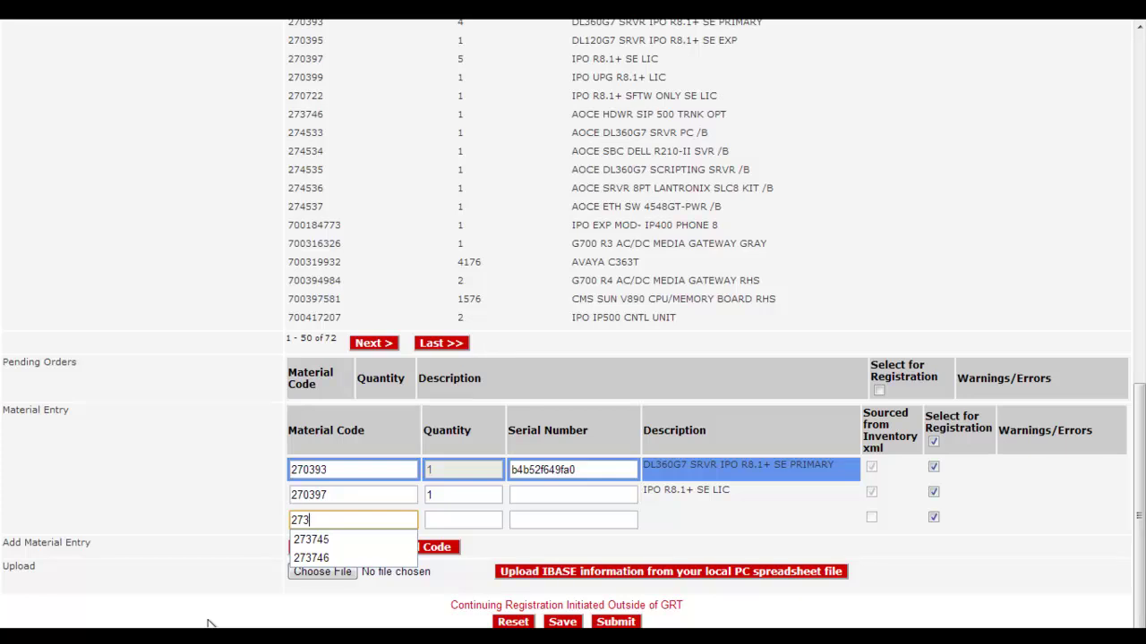
pyautogui.write('793')
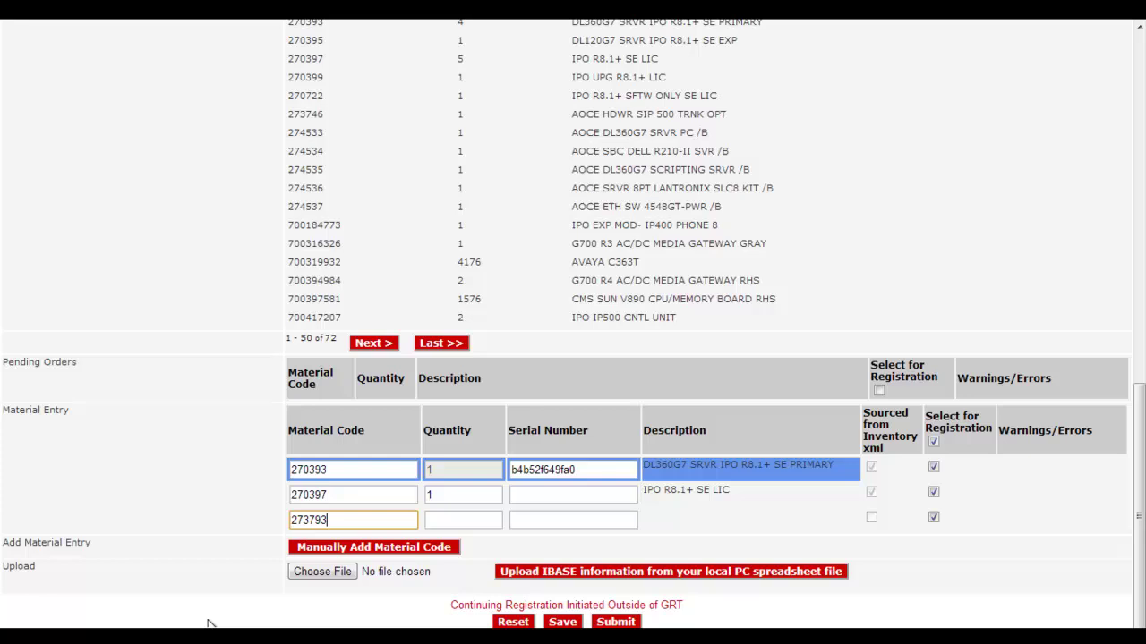
pyautogui.press('Tab')
pyautogui.write('1')
pyautogui.press('Tab')
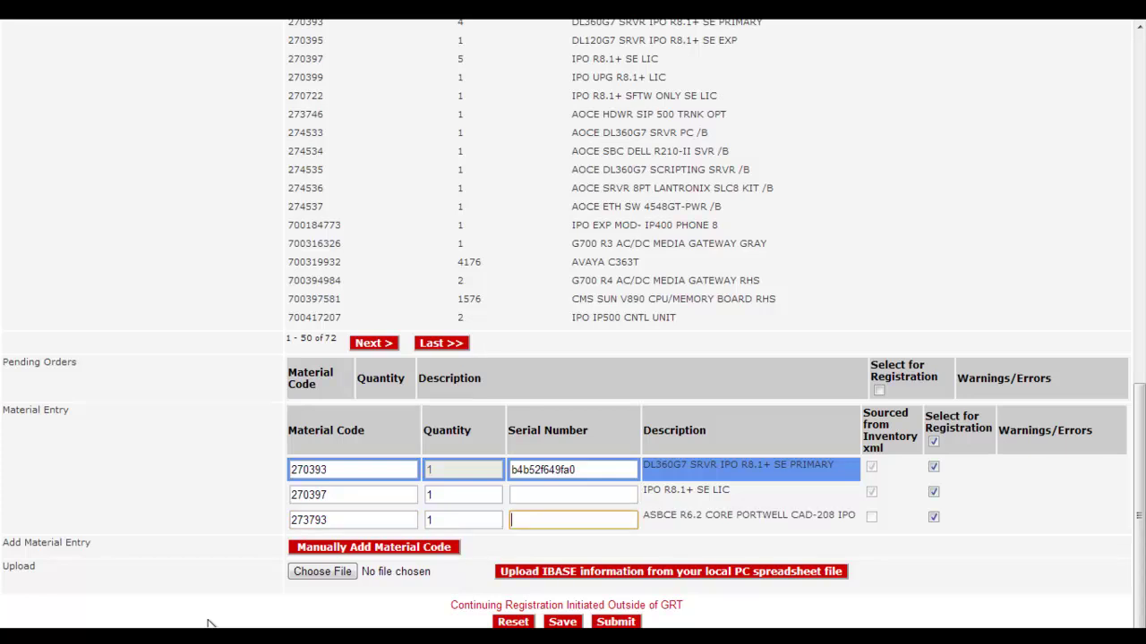
pyautogui.click(616, 622)
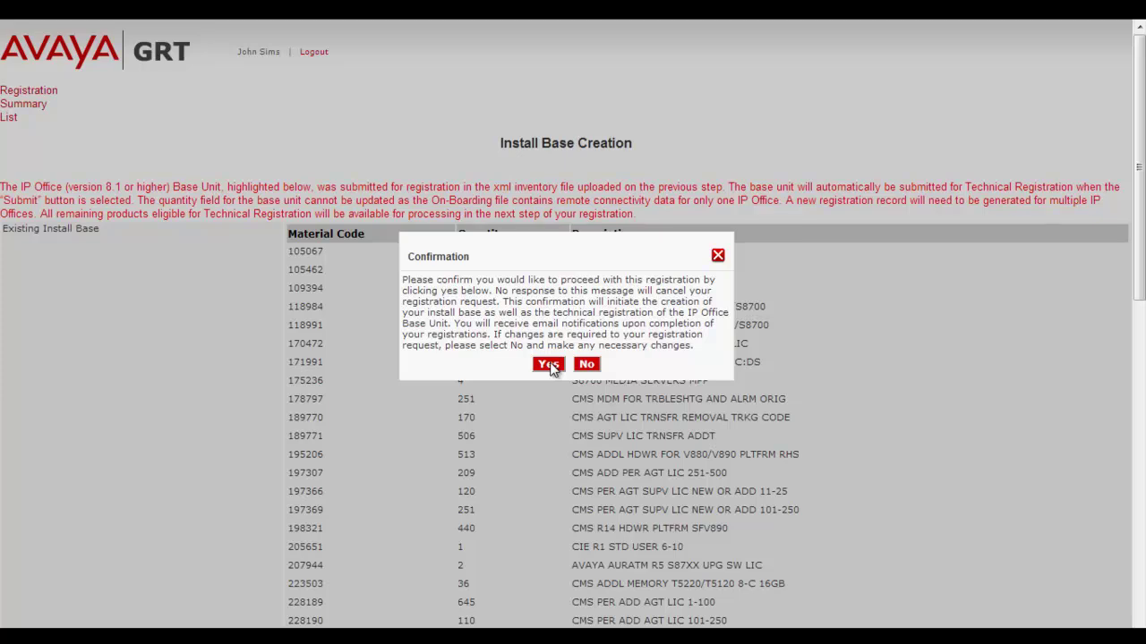
pyautogui.click(550, 365)
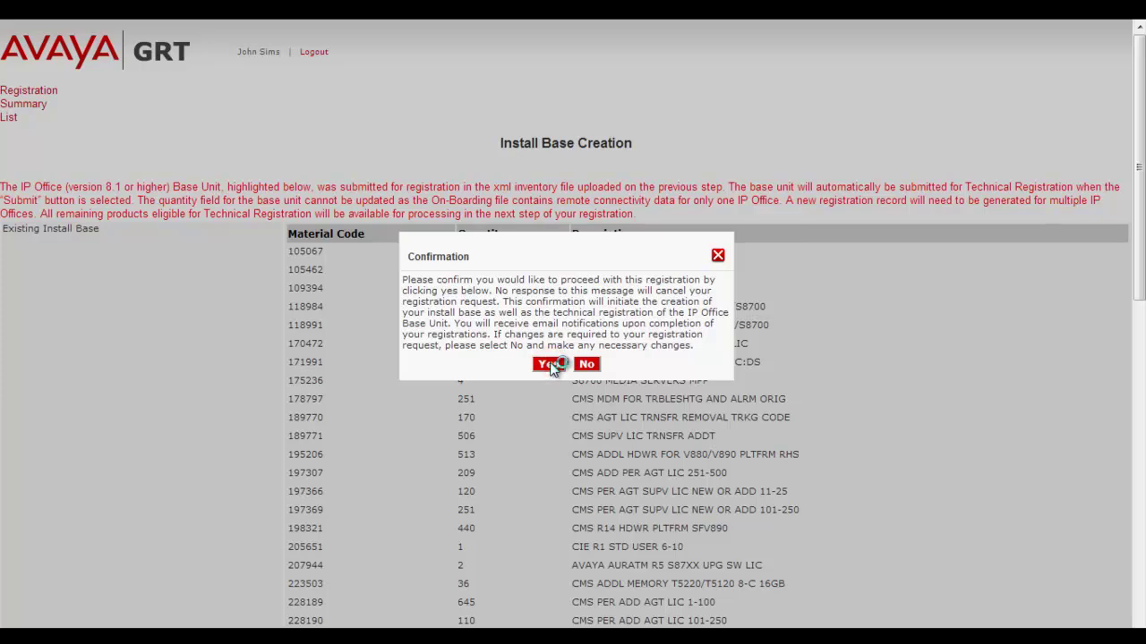